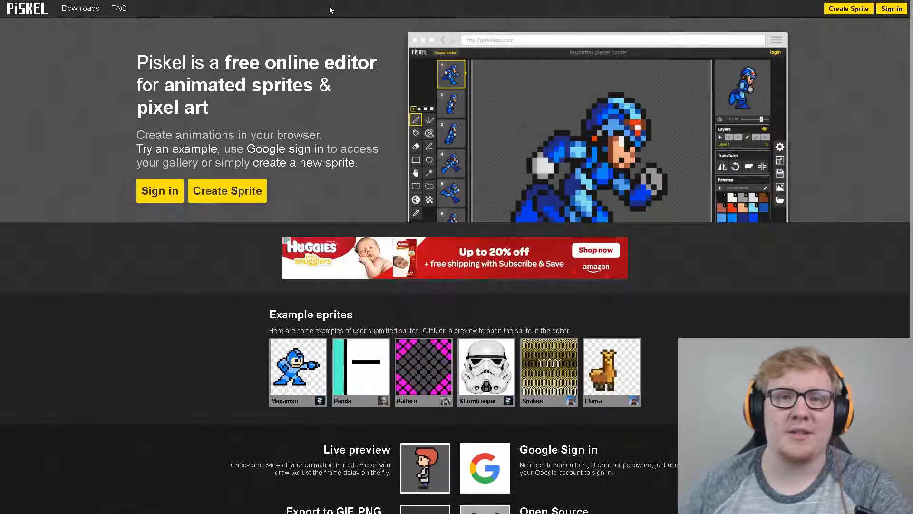
- Create a new blank sprite from the Piskel home page with the browser in full screen
key("F11")
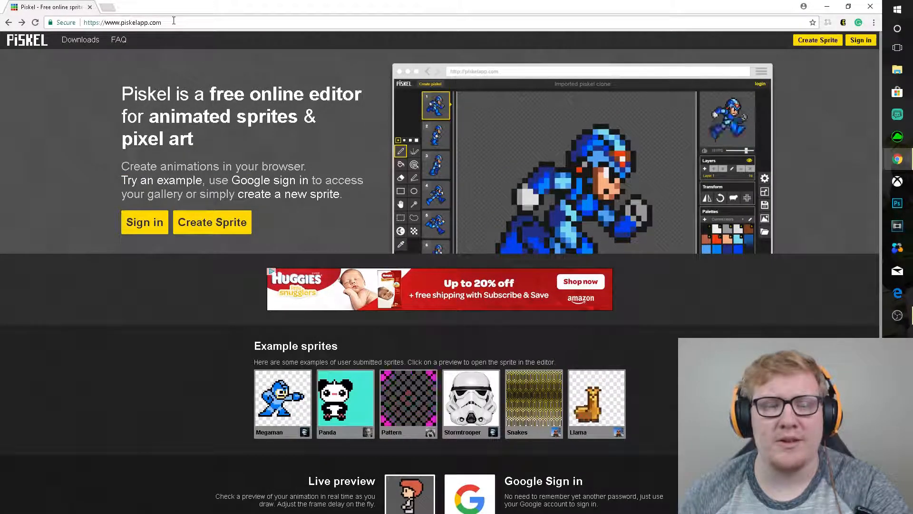
left_click(173, 20)
left_click(164, 21)
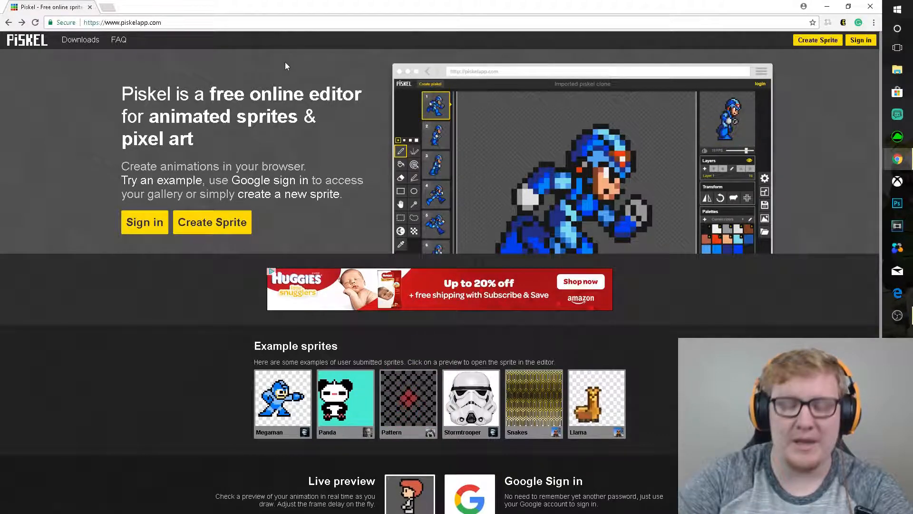
key("F11")
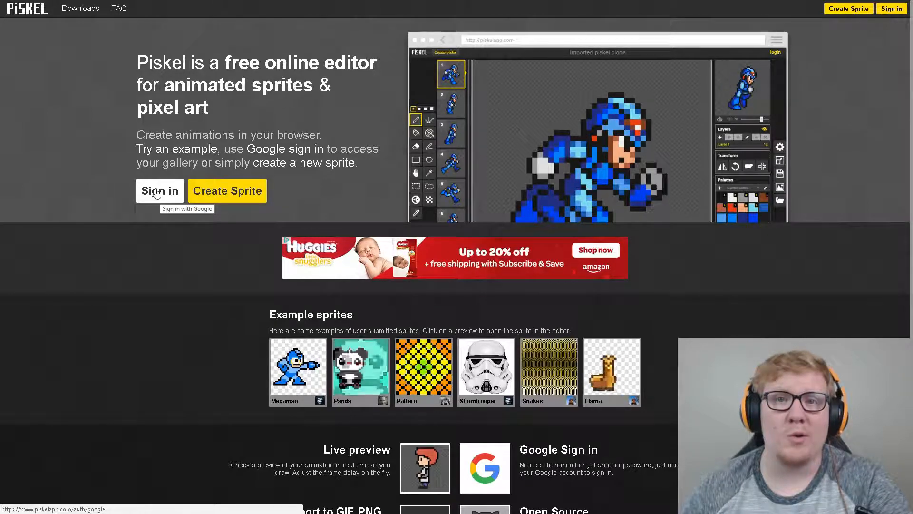
left_click(246, 195)
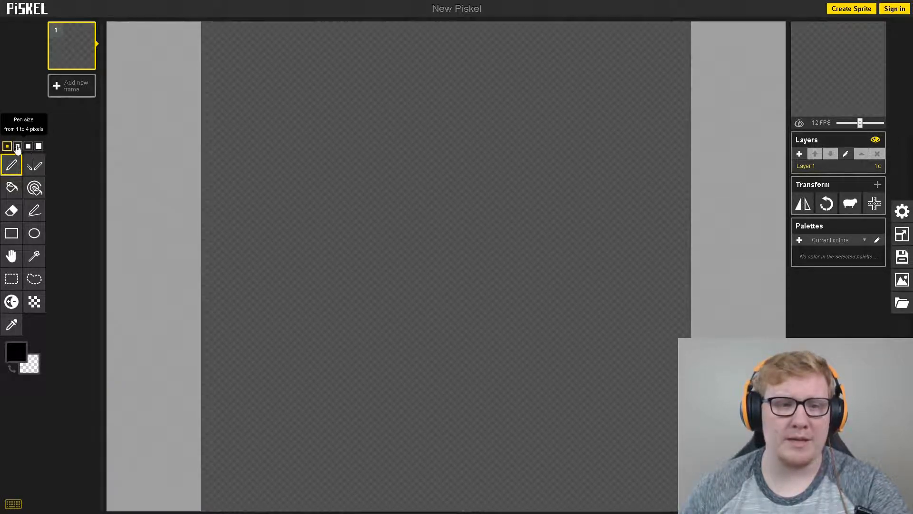
- Draw a single black pixel with the smallest pen and a 4 by 4 pixel block with the largest pen size
left_click(332, 166)
left_click(39, 146)
left_click(477, 176)
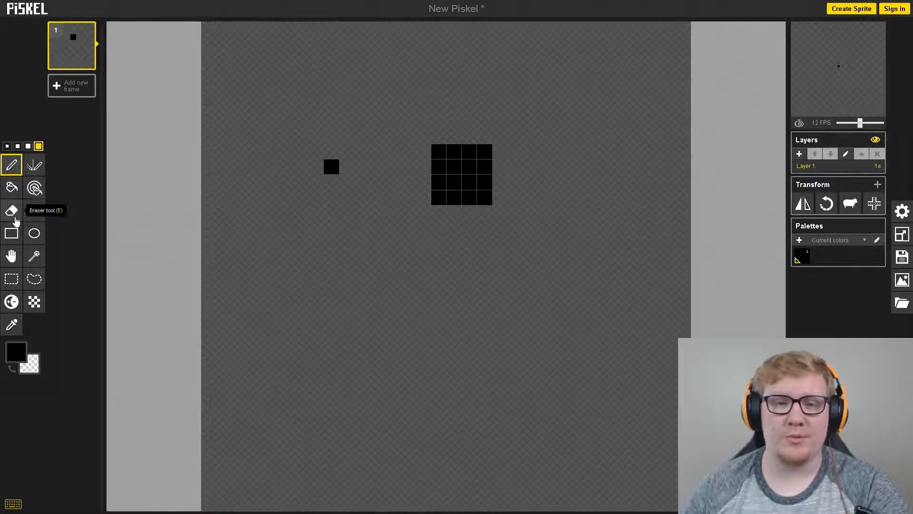
- Erase the single pixel and the large black block from the canvas
left_click(13, 214)
left_click(332, 167)
left_click(461, 174)
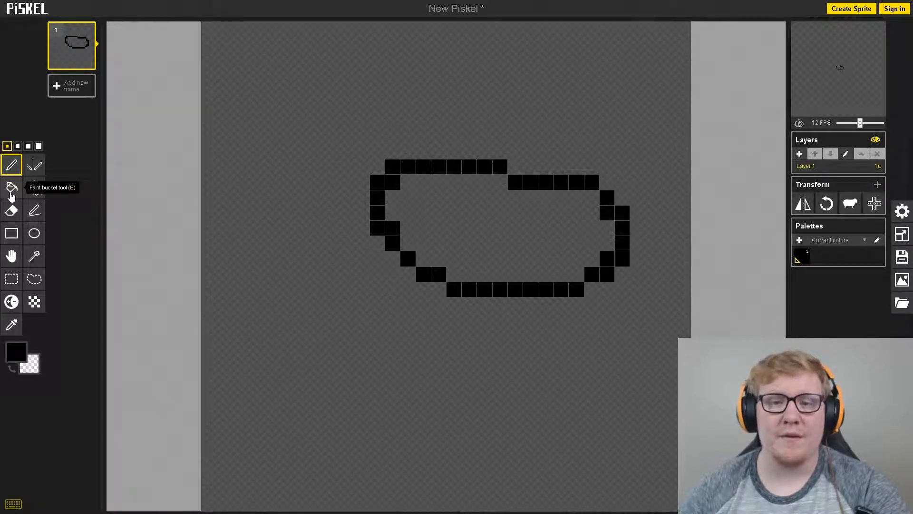
- Try the Paint bucket inside the closed black outline, and the Circle tool with a large circle on the cleared canvas
left_click(11, 193)
left_click(448, 204)
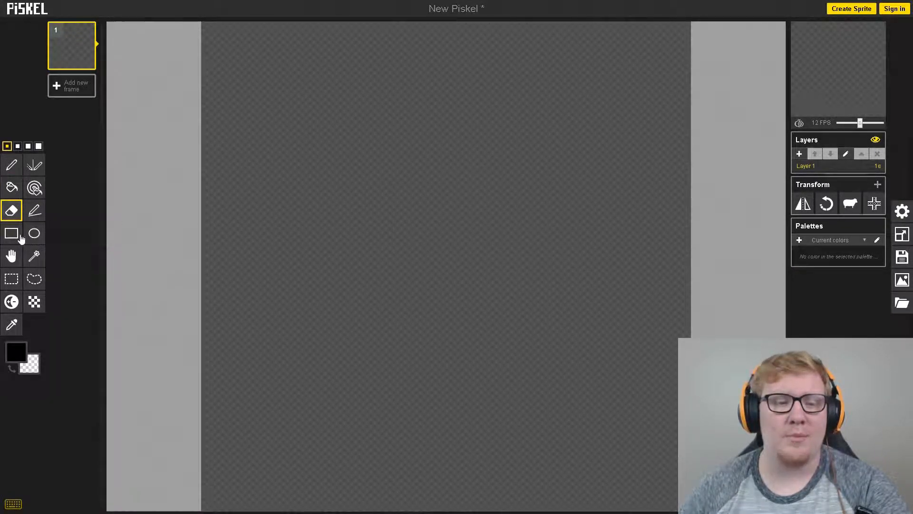
left_click(34, 234)
left_click_drag(364, 121, 583, 350)
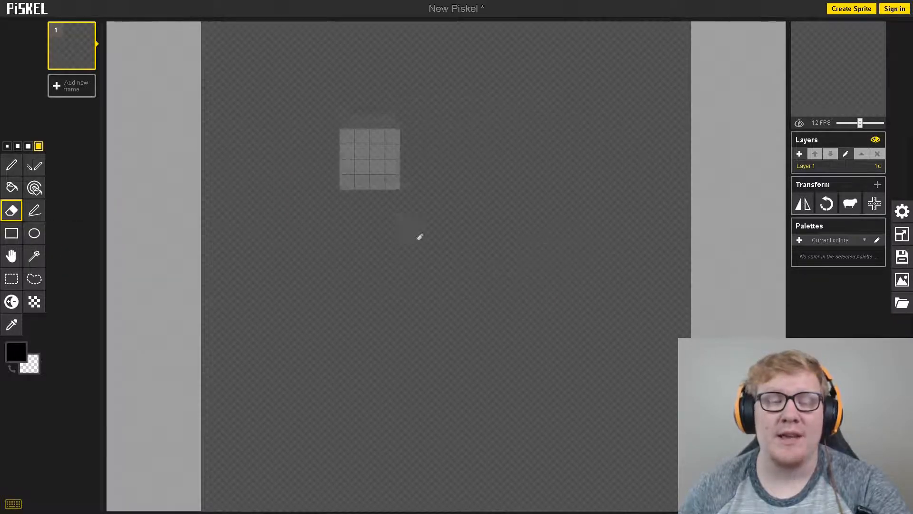
left_click(11, 256)
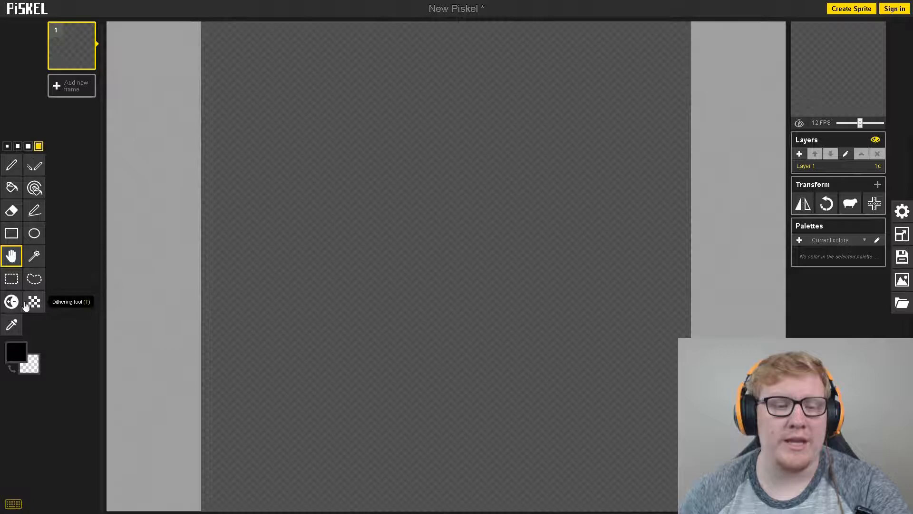
left_click(11, 325)
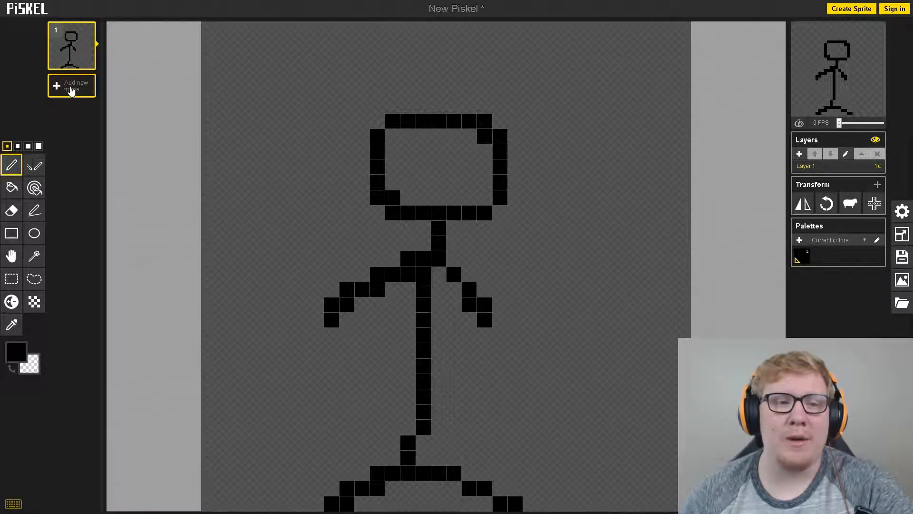
- Add two blank frames after the stick figure frame and delete both of them
left_click(70, 91)
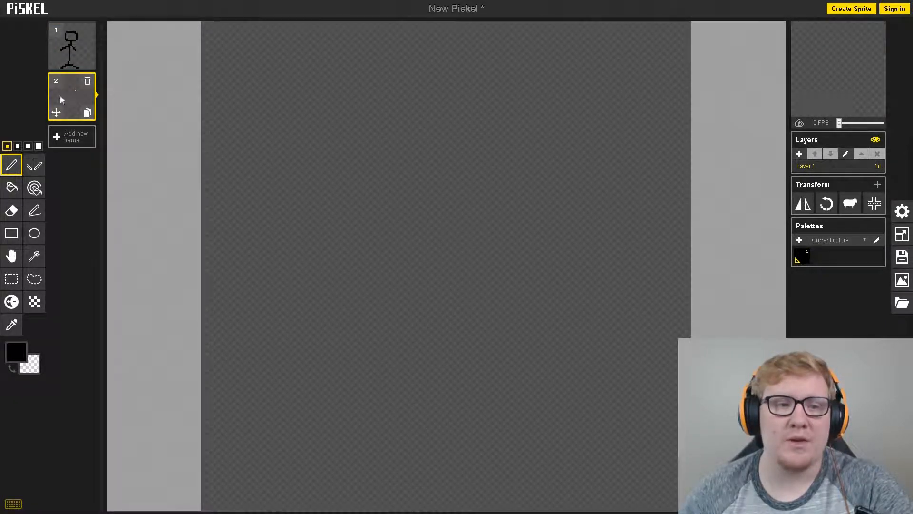
left_click(72, 137)
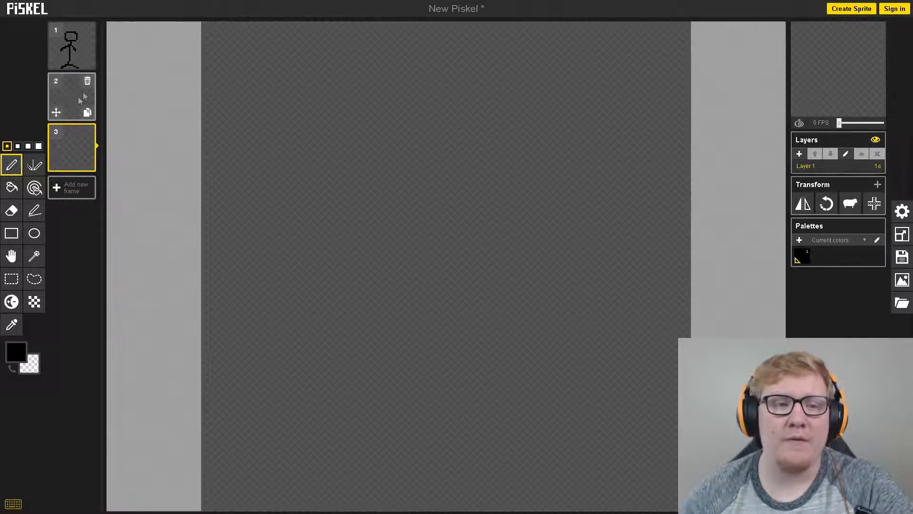
left_click(88, 134)
left_click(88, 82)
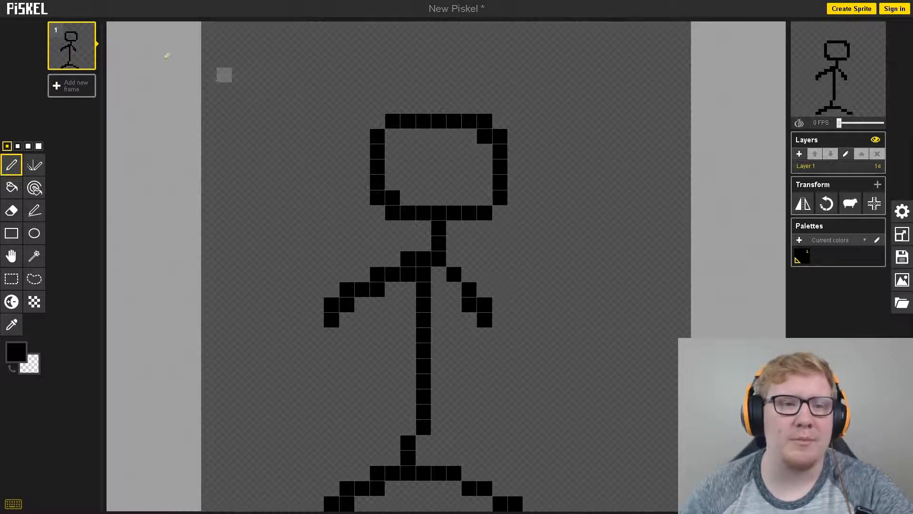
- Duplicate the stick figure frame and switch between the two frames, ending on the second one
mouse_move(88, 62)
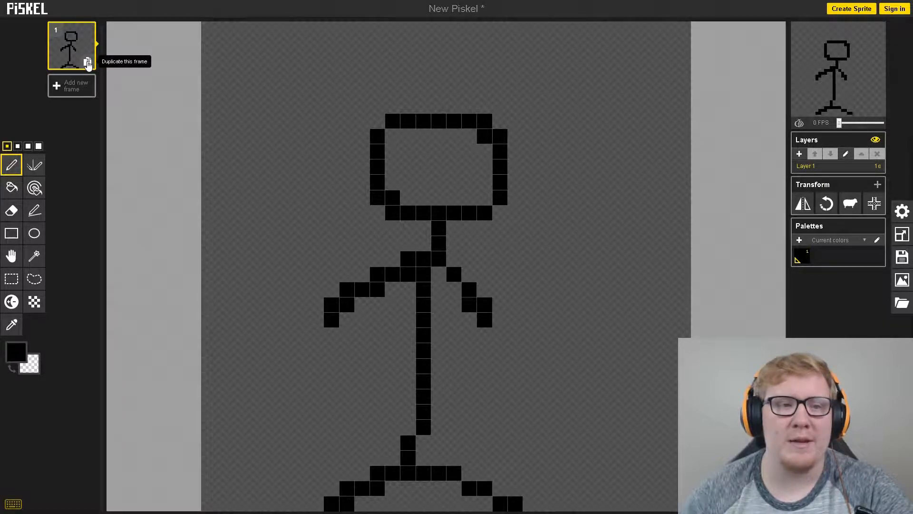
left_click(87, 62)
left_click(71, 50)
left_click(73, 90)
left_click(74, 40)
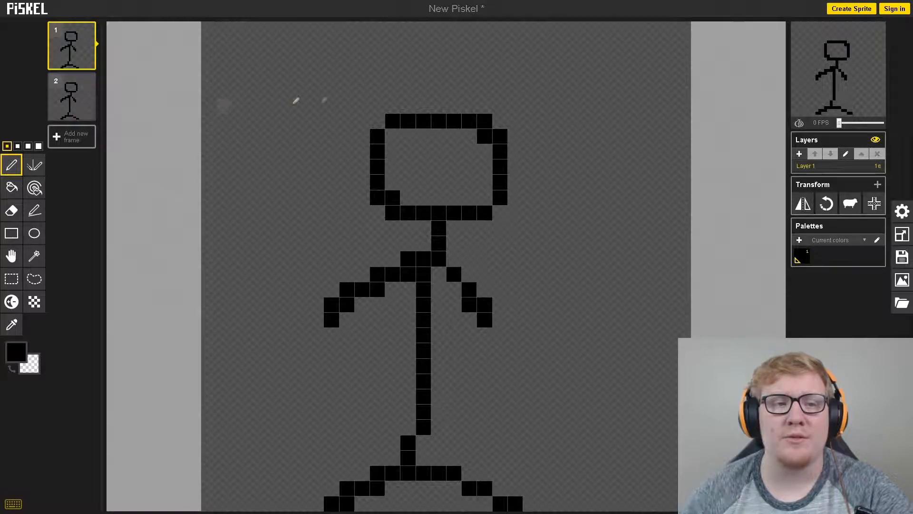
left_click(72, 95)
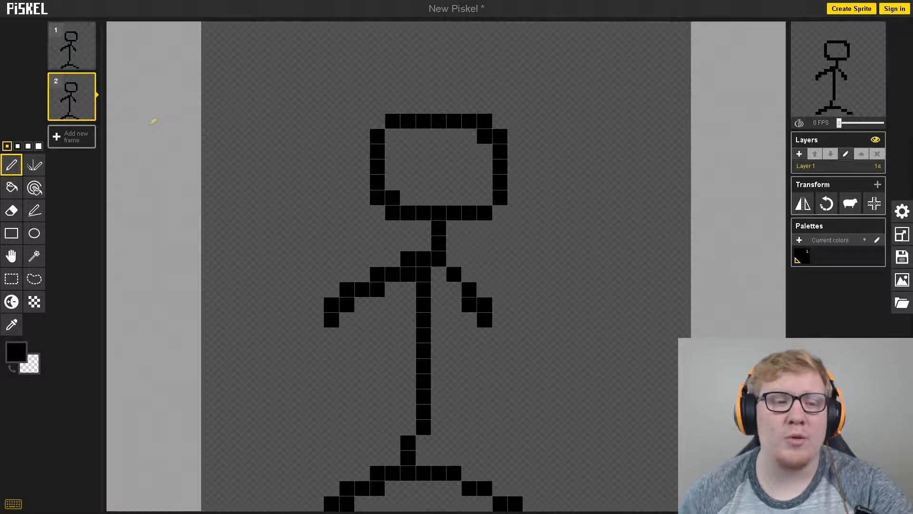
- Erase the stick figure's arms in frame 2 and redraw them bent closer to the body, with the left leg pulled inward
left_click(19, 214)
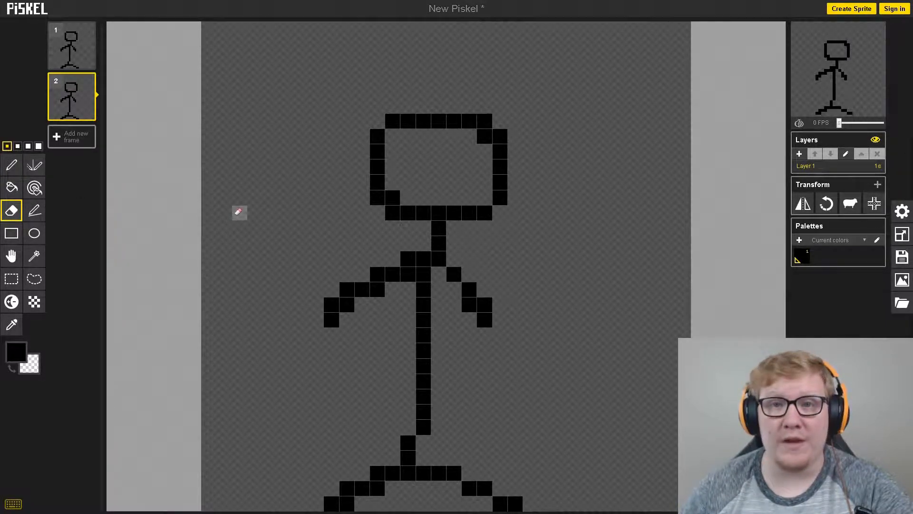
mouse_move(332, 318)
left_mouse_down()
mouse_move(378, 275)
mouse_move(408, 262)
mouse_move(423, 274)
mouse_move(408, 320)
left_mouse_up()
key("p")
key("e")
mouse_move(453, 274)
left_mouse_down()
mouse_move(473, 301)
mouse_move(442, 262)
mouse_move(469, 335)
left_mouse_up()
key("p")
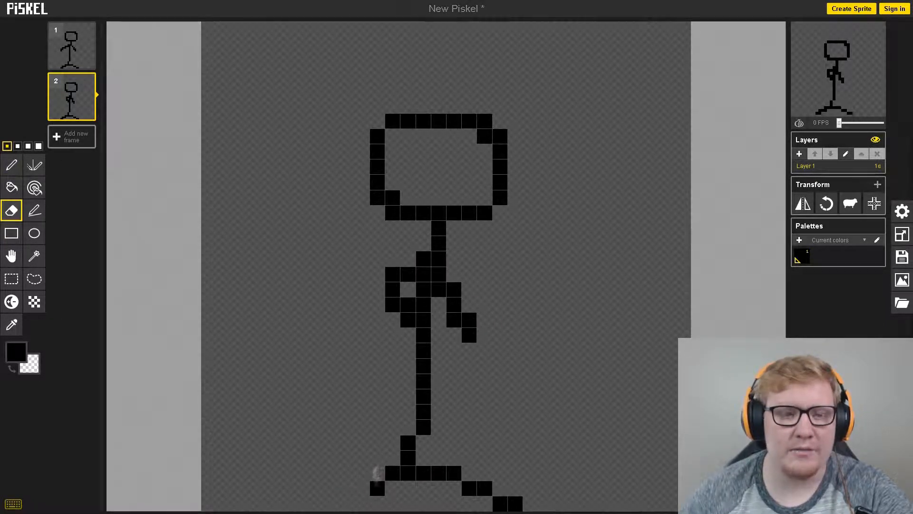
- Set the animation speed to 2 FPS and duplicate the second frame
left_click(81, 58)
mouse_move(839, 123)
left_mouse_down()
mouse_move(891, 119)
mouse_move(841, 122)
left_mouse_up()
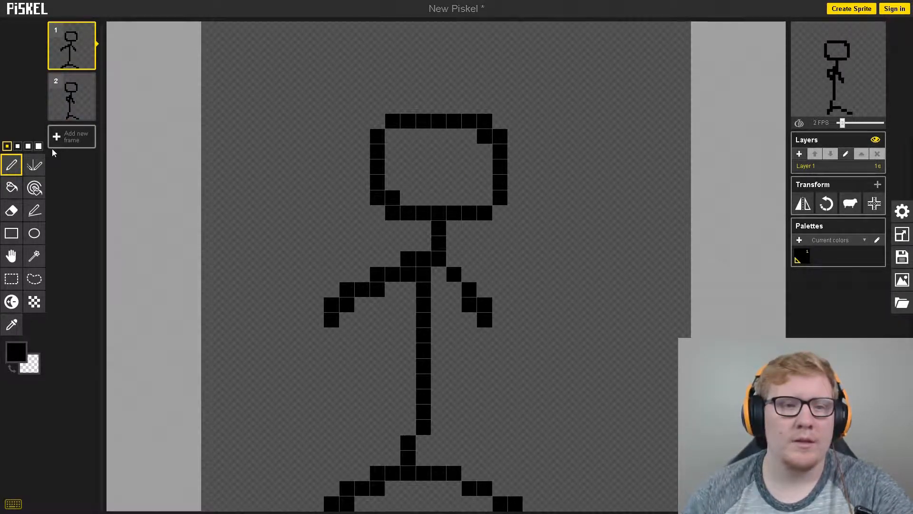
left_click(66, 99)
left_click(87, 112)
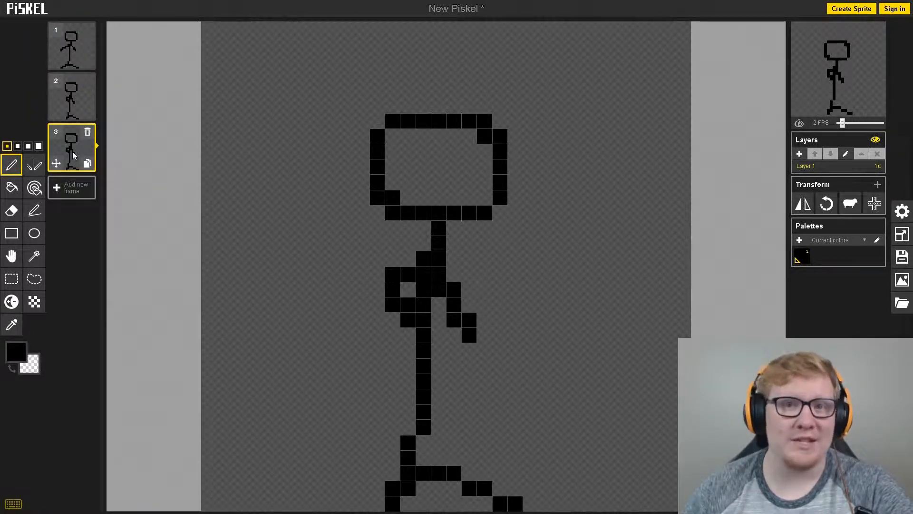
- In frame 3, redraw the right arm reaching outward, the left arm half raised, and the left leg shifted next to the right leg
key("e")
mouse_move(399, 304)
left_mouse_down()
mouse_move(401, 278)
mouse_move(444, 291)
mouse_move(469, 335)
left_mouse_up()
left_click(11, 164)
left_click_drag(454, 289, 532, 321)
left_click_drag(423, 258, 361, 288)
left_click(11, 210)
mouse_move(393, 504)
left_mouse_down()
mouse_move(404, 485)
mouse_move(517, 503)
left_mouse_up()
mouse_move(424, 442)
left_mouse_down()
mouse_move(410, 468)
mouse_move(516, 504)
left_mouse_up()
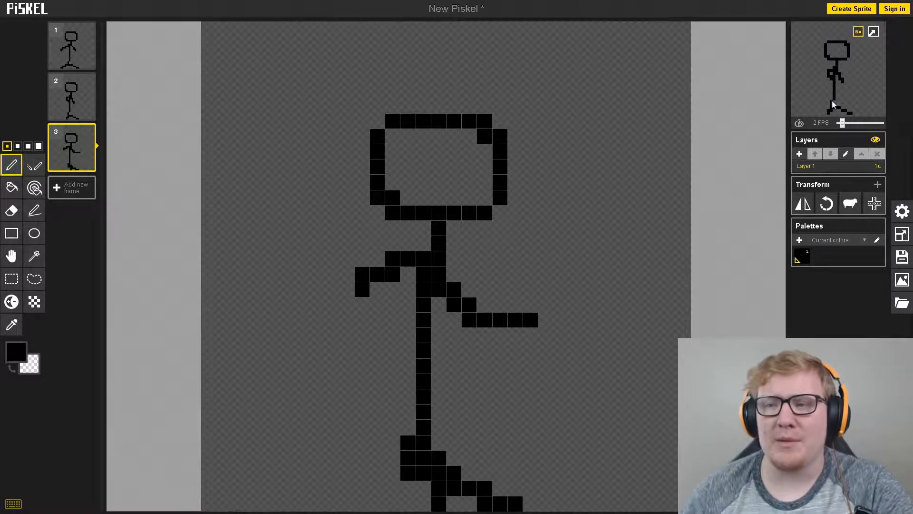
- Duplicate frame 3 and redraw the copy's arms, the left one straight out horizontally and the right one sloping gently outward
mouse_move(87, 165)
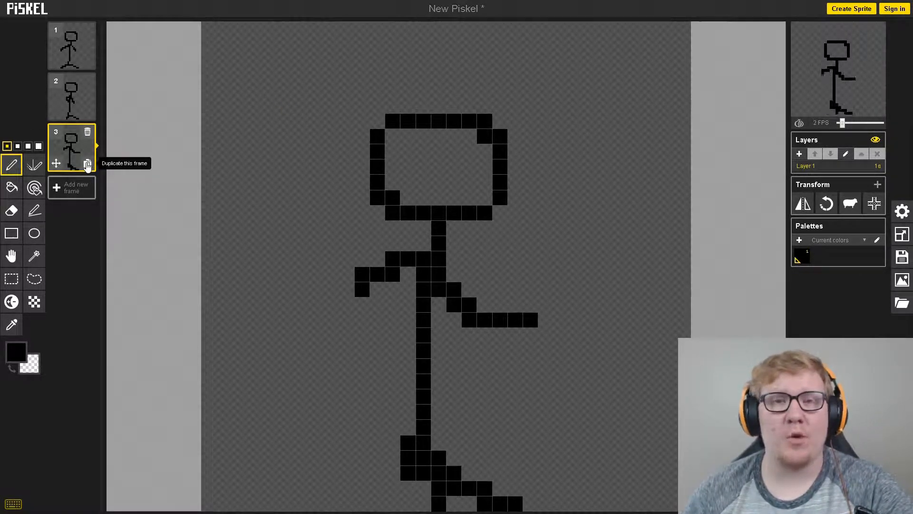
left_click(87, 165)
left_click(12, 210)
mouse_move(361, 288)
left_mouse_down()
mouse_move(405, 257)
mouse_move(300, 260)
left_mouse_up()
key("p")
key("e")
left_click(424, 288)
mouse_move(436, 288)
left_mouse_down()
mouse_move(530, 320)
mouse_move(547, 303)
mouse_move(576, 304)
left_mouse_up()
left_click(11, 165)
- Redraw the left leg spread outward in frame 4 and set the animation speed to 4 FPS
left_click(11, 210)
left_click_drag(408, 473, 440, 502)
left_click(12, 164)
mouse_move(408, 443)
left_mouse_down()
mouse_move(311, 501)
mouse_move(301, 486)
mouse_move(316, 503)
left_mouse_up()
left_click(12, 210)
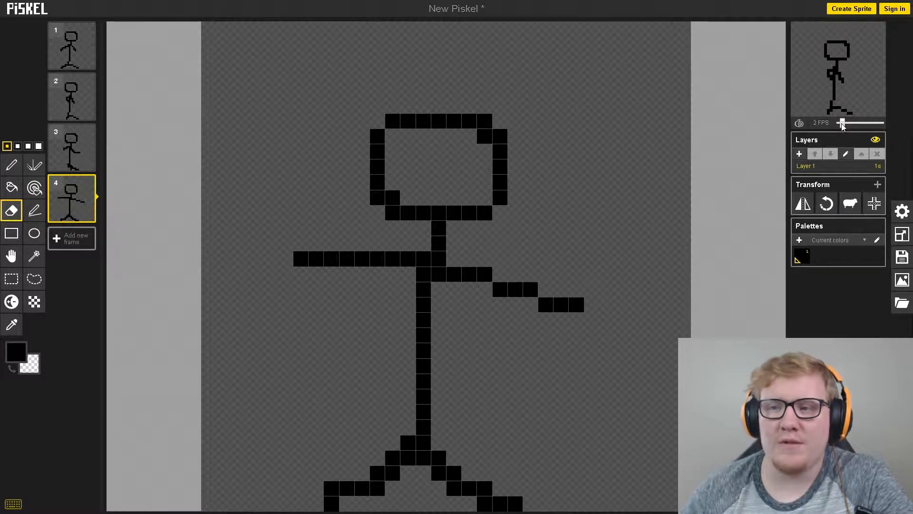
left_click_drag(842, 125, 846, 126)
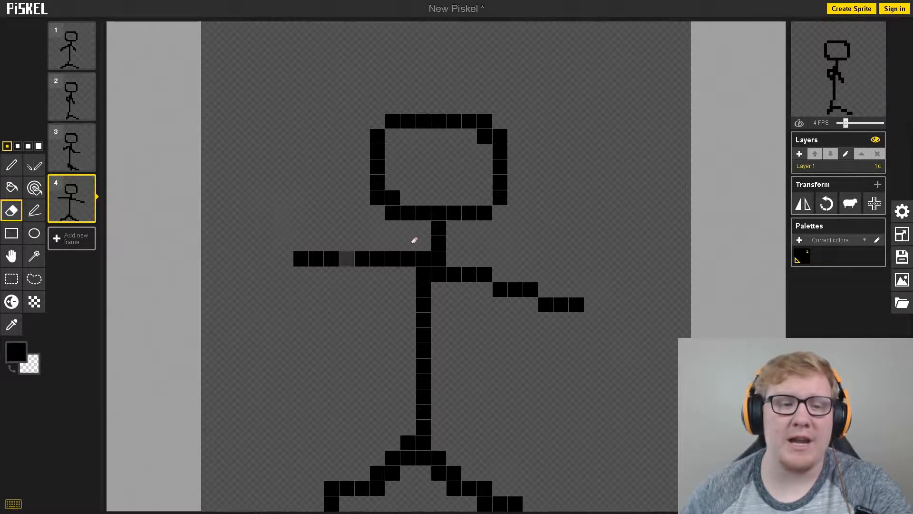
- Try out different hues and shades for the primary colour, then restore black (#000000)
left_click(16, 351)
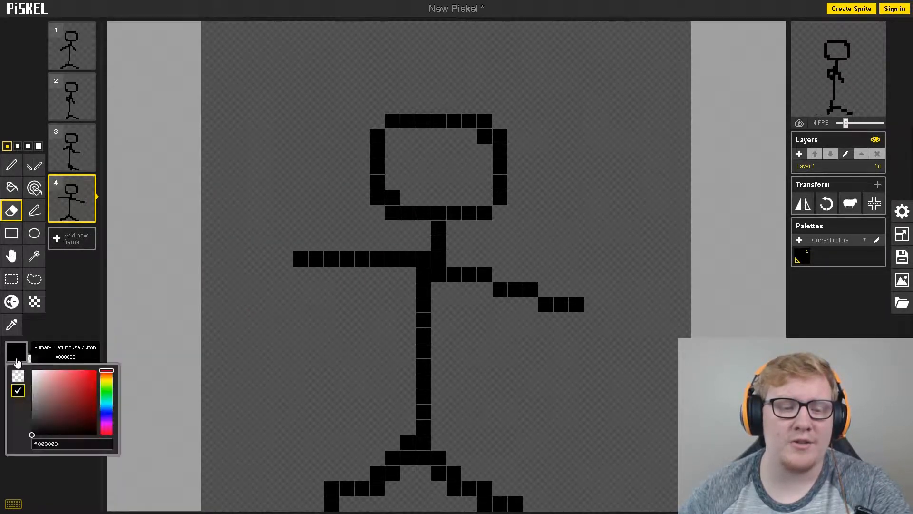
mouse_move(76, 389)
left_mouse_down()
mouse_move(88, 381)
mouse_move(87, 418)
left_mouse_up()
left_click(111, 402)
mouse_move(109, 388)
left_mouse_down()
mouse_move(106, 377)
mouse_move(61, 408)
mouse_move(48, 396)
left_mouse_up()
left_click(17, 390)
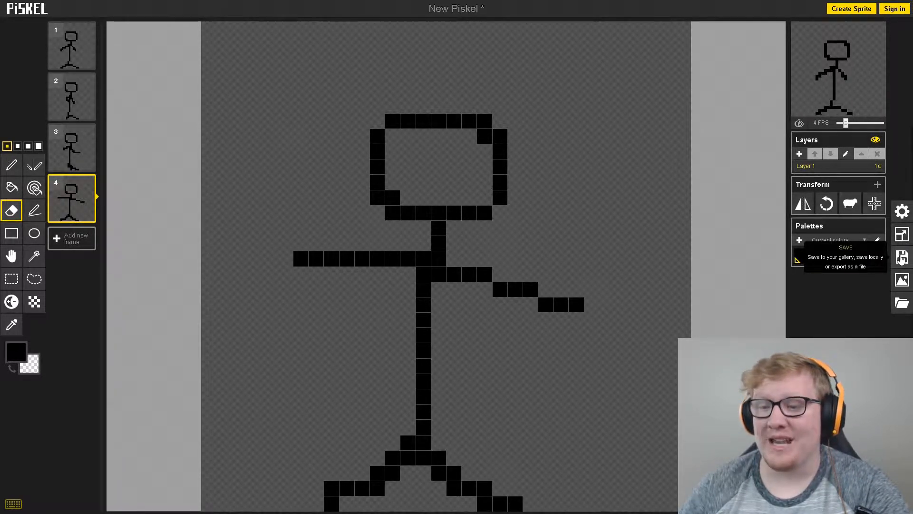
- Look at the save options, then at the export options for the PNG format
left_click(902, 257)
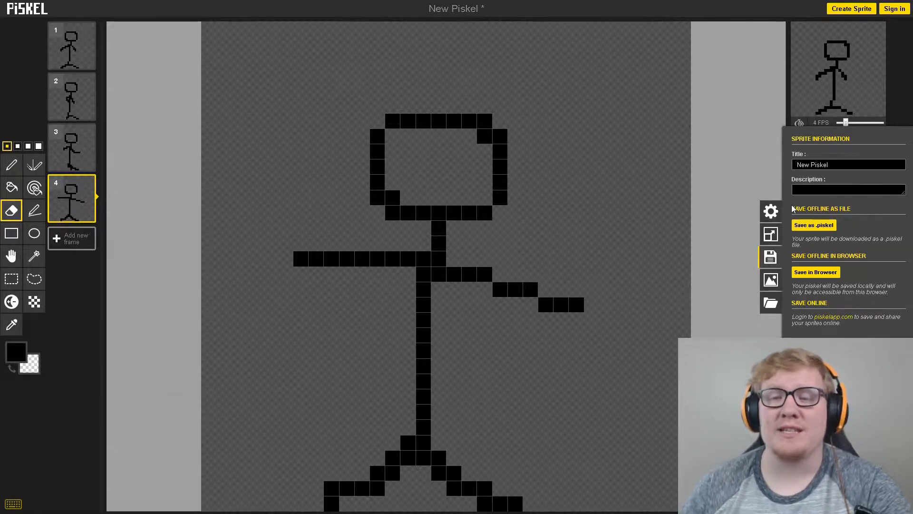
left_click(771, 282)
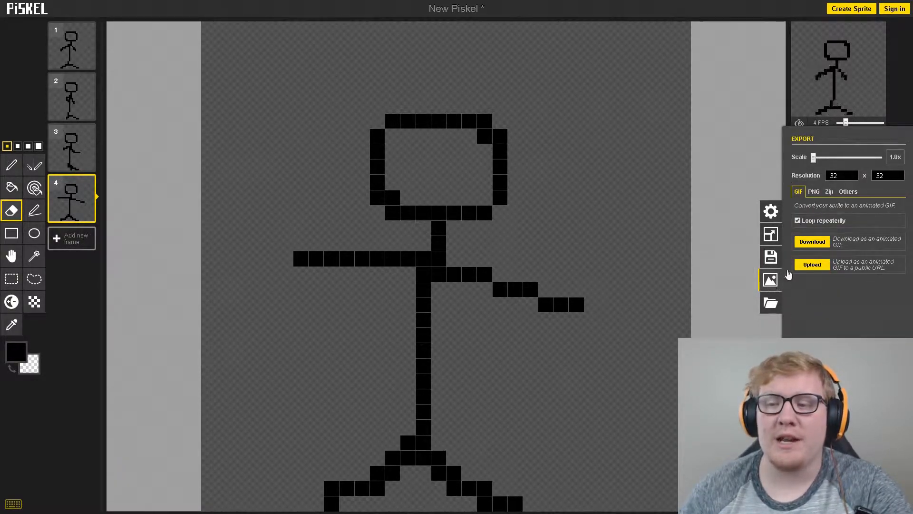
left_click(814, 192)
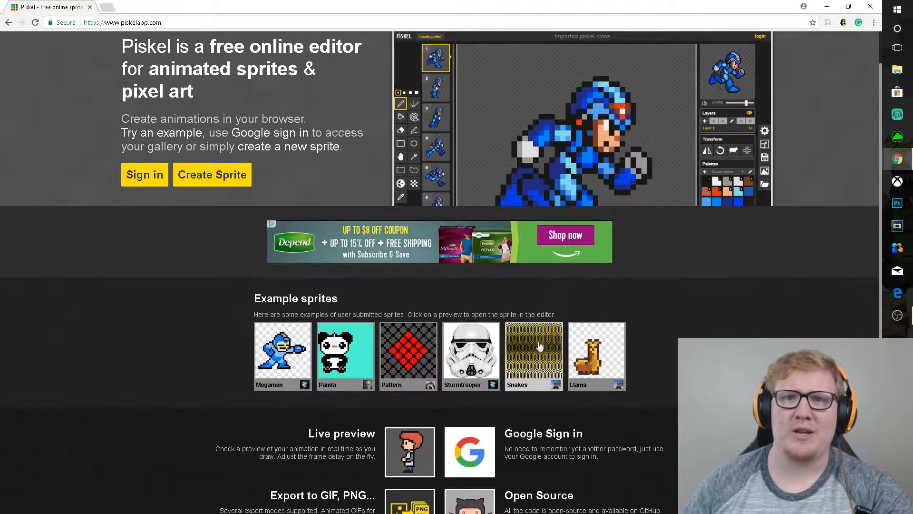
- Open the Llama example sprite, duplicate its second frame and look through frames 4 to 6
left_click(592, 357)
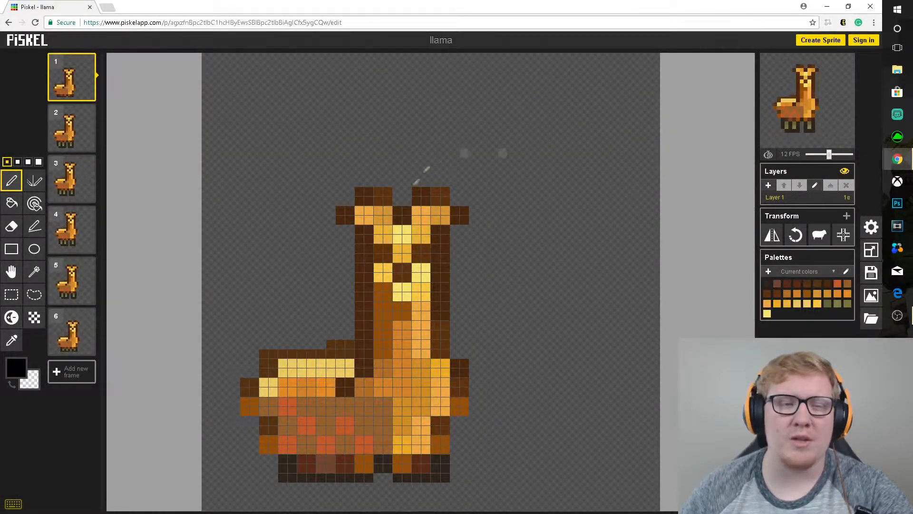
left_click(88, 144)
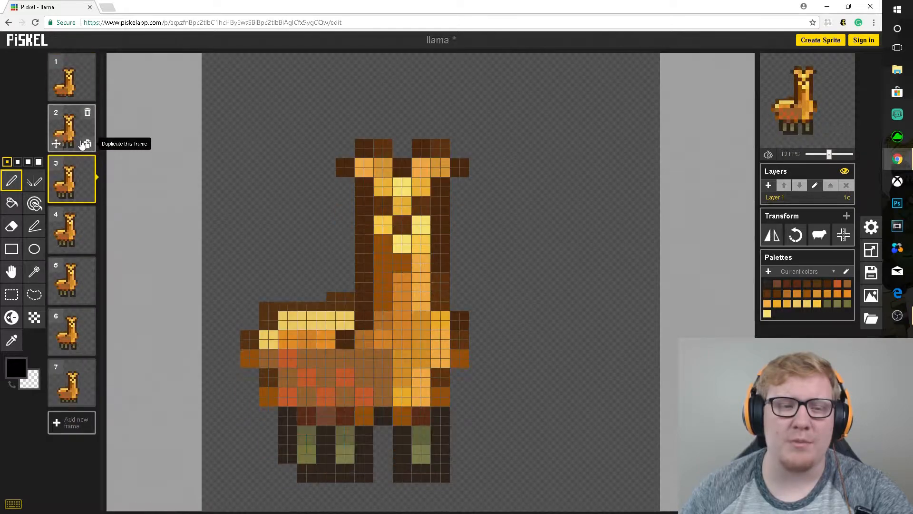
left_click(71, 231)
left_click(69, 278)
left_click(68, 319)
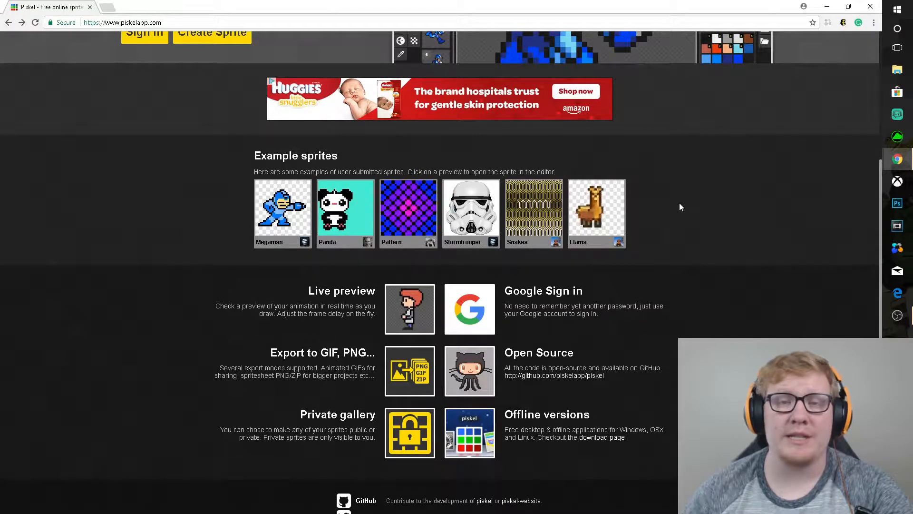
- Start another new sprite from the home page
scroll(619, 226, "up", 4)
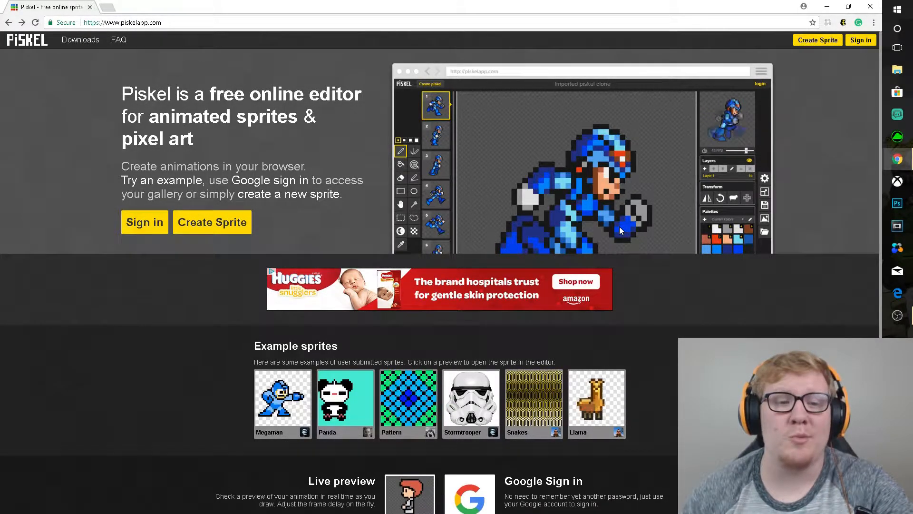
left_click(818, 41)
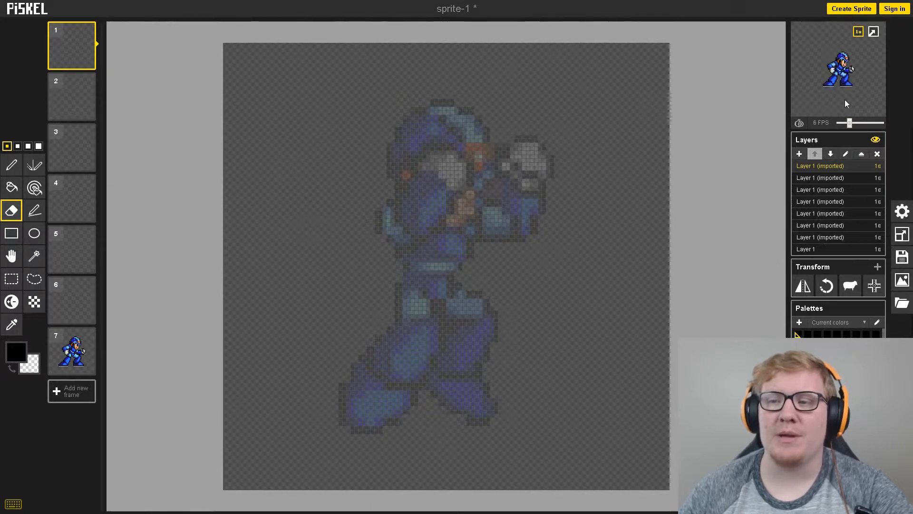
- Set the speed of the imported blue character's animation to 9 FPS
left_click_drag(850, 122, 855, 123)
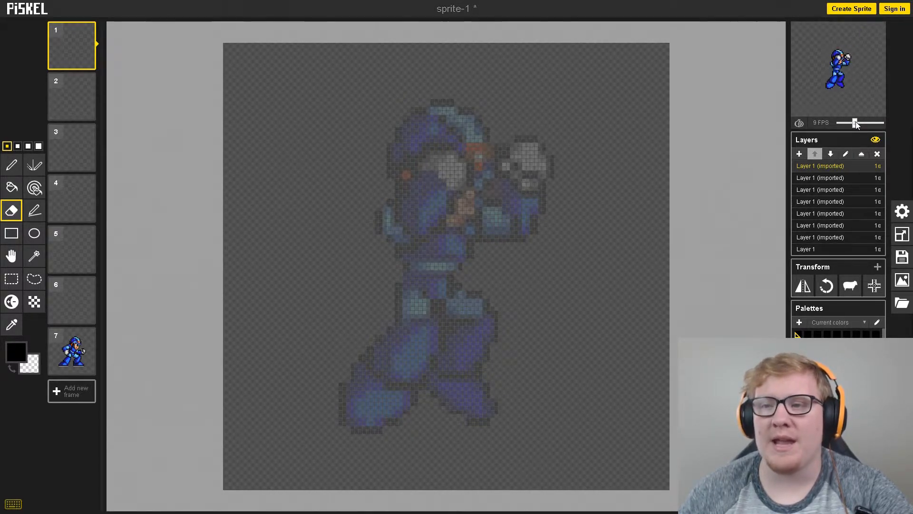
- Slow the character's animation to 3 FPS and look through frames 1 to 6 one by one
left_click_drag(855, 123, 845, 123)
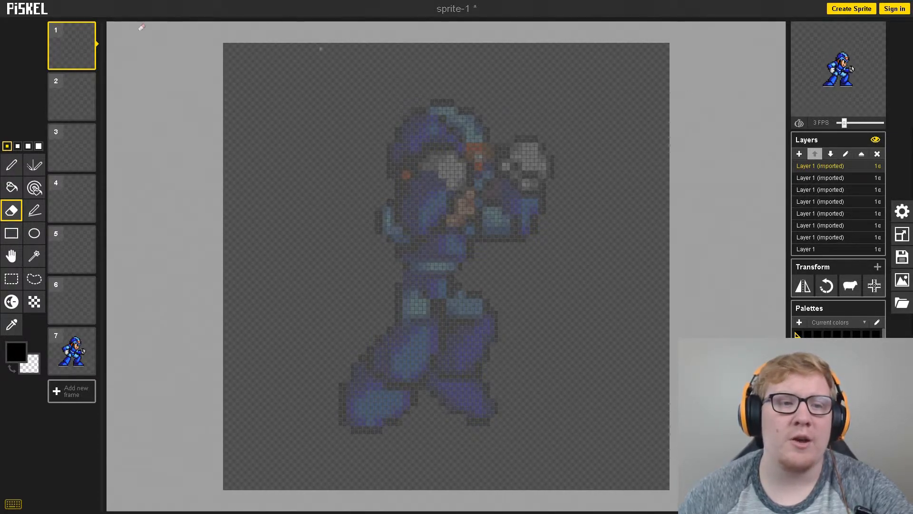
mouse_move(62, 93)
left_click(63, 92)
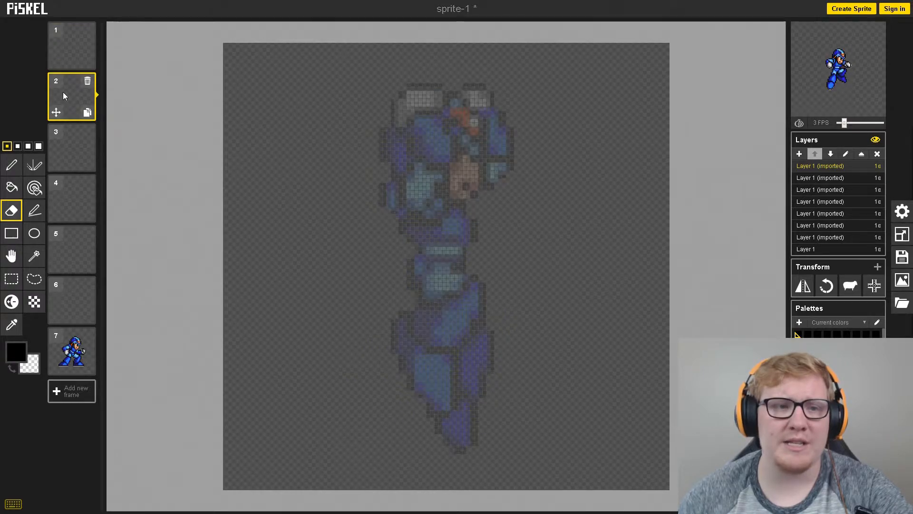
left_click(68, 46)
left_click(64, 92)
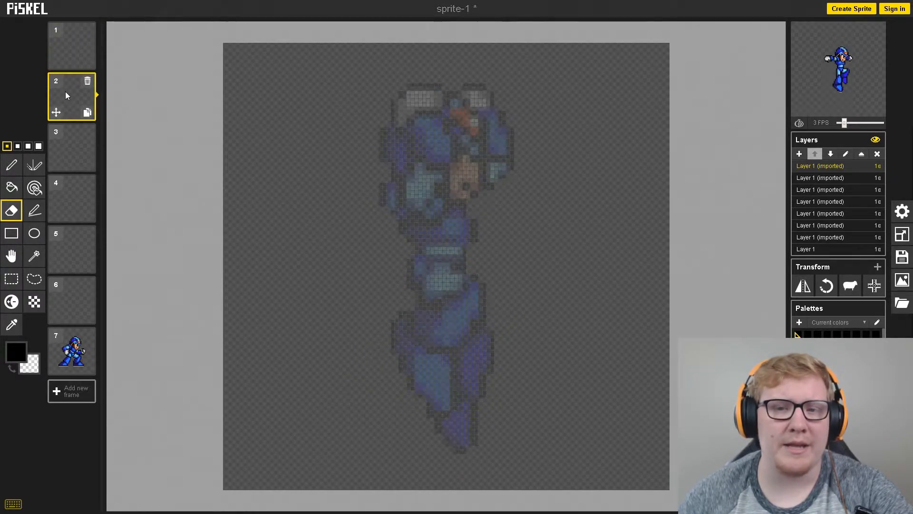
left_click(64, 145)
left_click(69, 193)
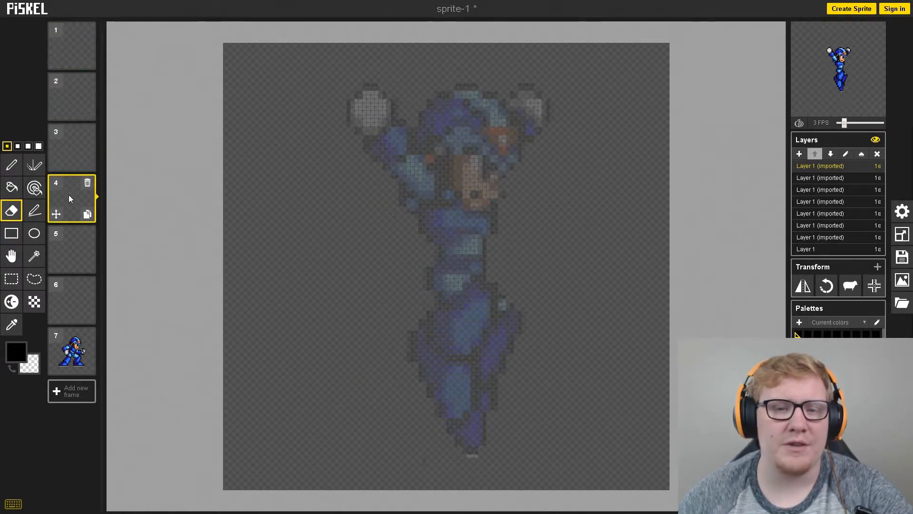
left_click(69, 247)
left_click(65, 298)
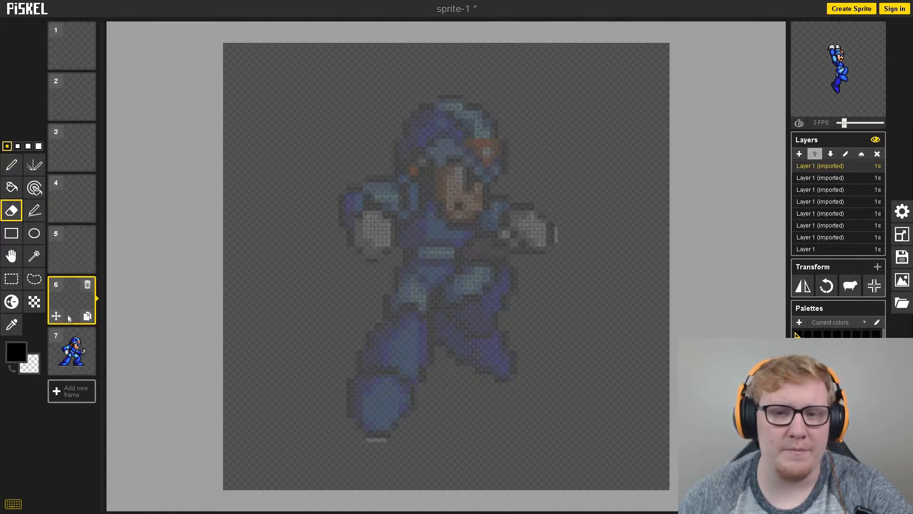
- Switch the animation preview to full size and set the playback speed to 5 FPS
mouse_move(877, 45)
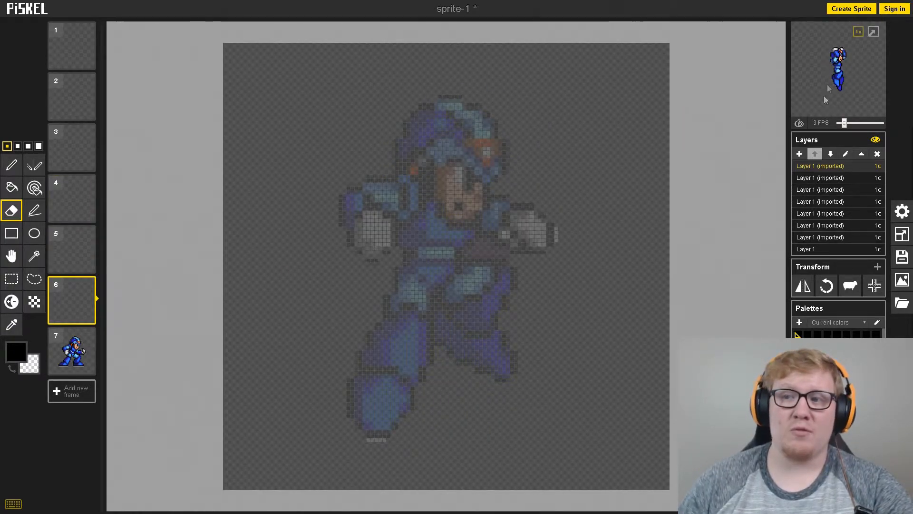
left_click(859, 45)
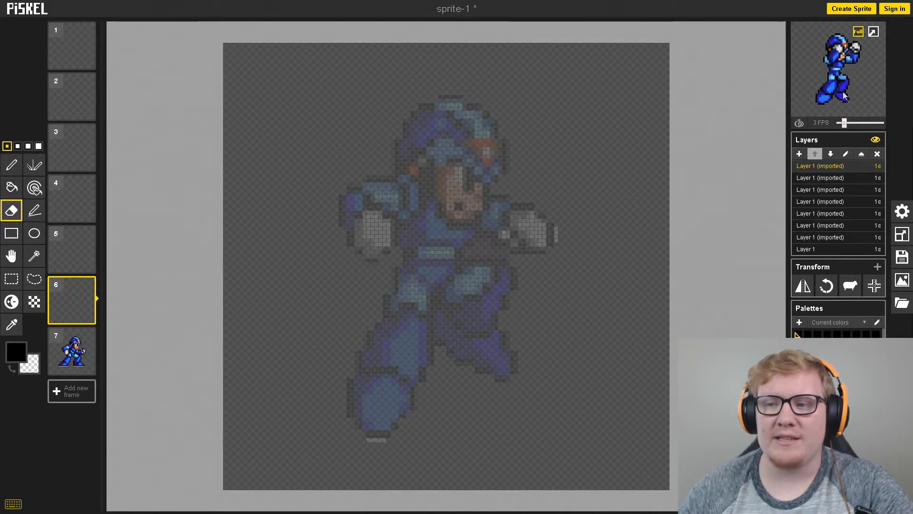
left_click_drag(845, 123, 849, 123)
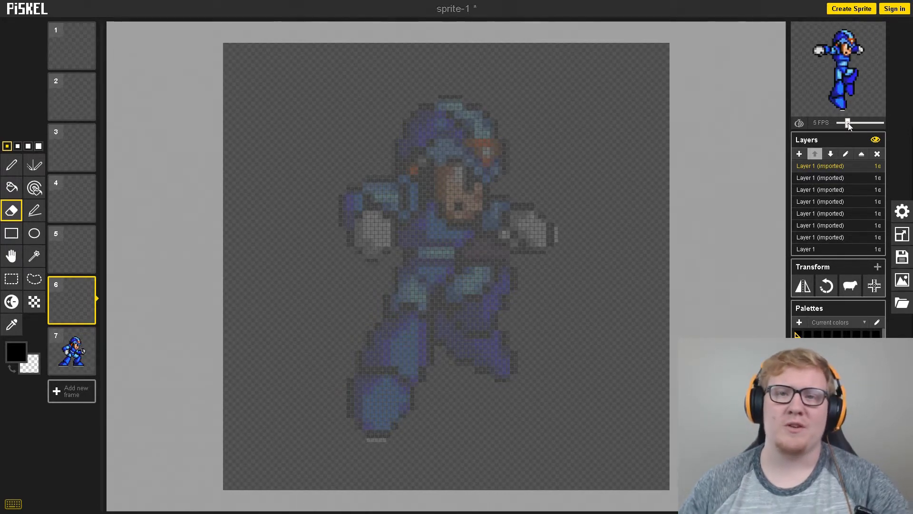